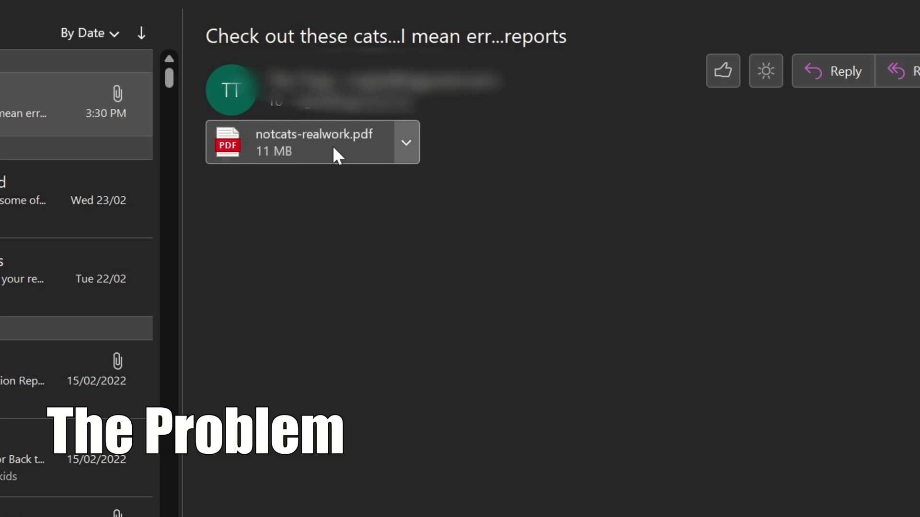
Open the notcats-realwork.pdf attachment from the email, confirming the open prompt.
double_click(333, 146)
click(277, 407)
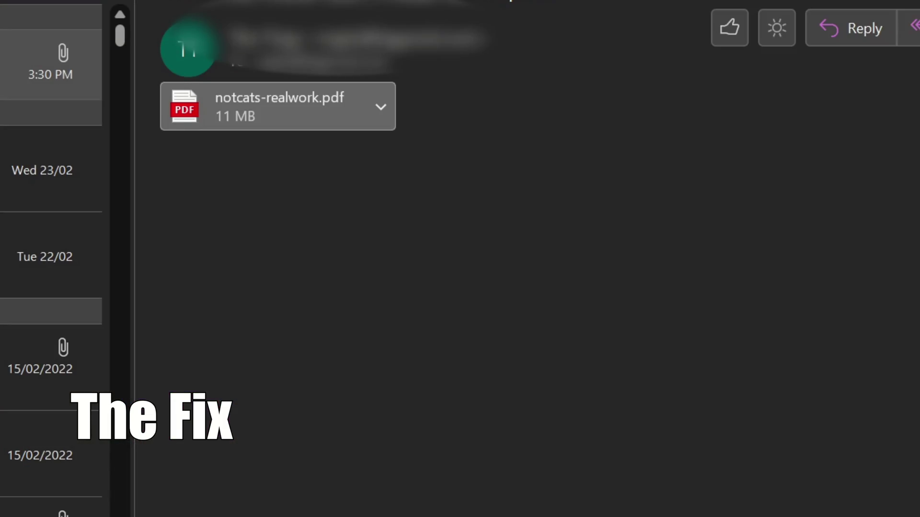
Save notcats-realwork.pdf from the attachment menu into the Downloads folder.
right_click(374, 102)
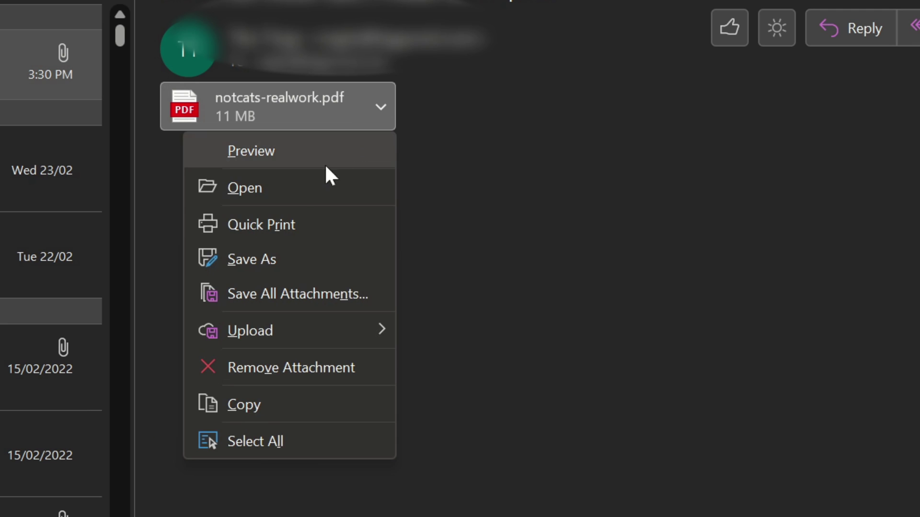
click(258, 262)
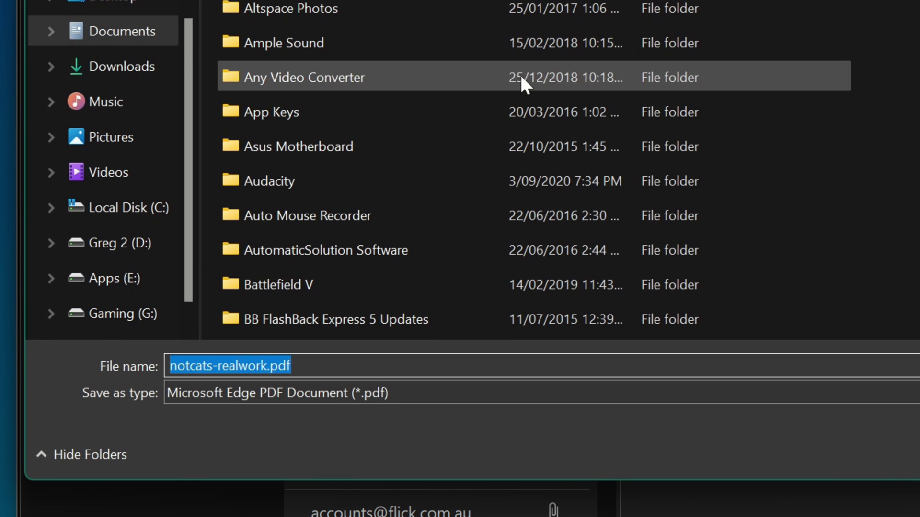
click(157, 60)
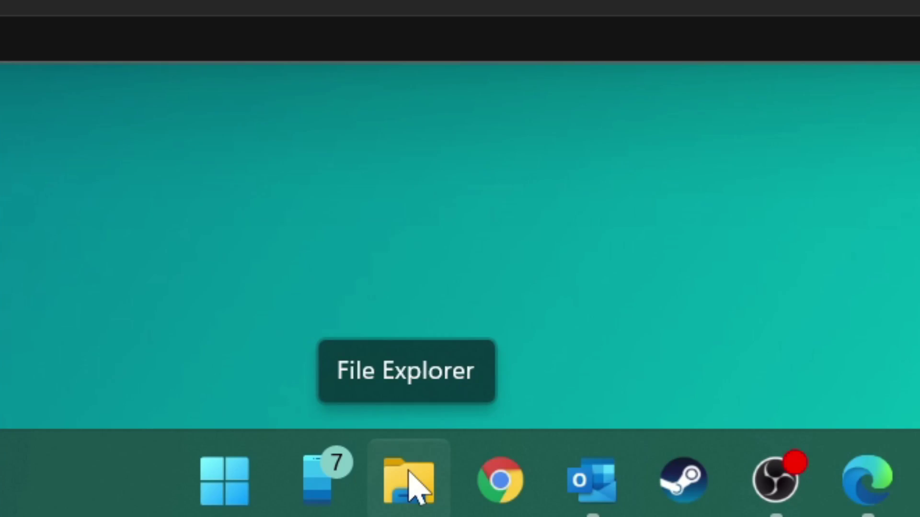
Launch File Explorer from the taskbar.
click(408, 480)
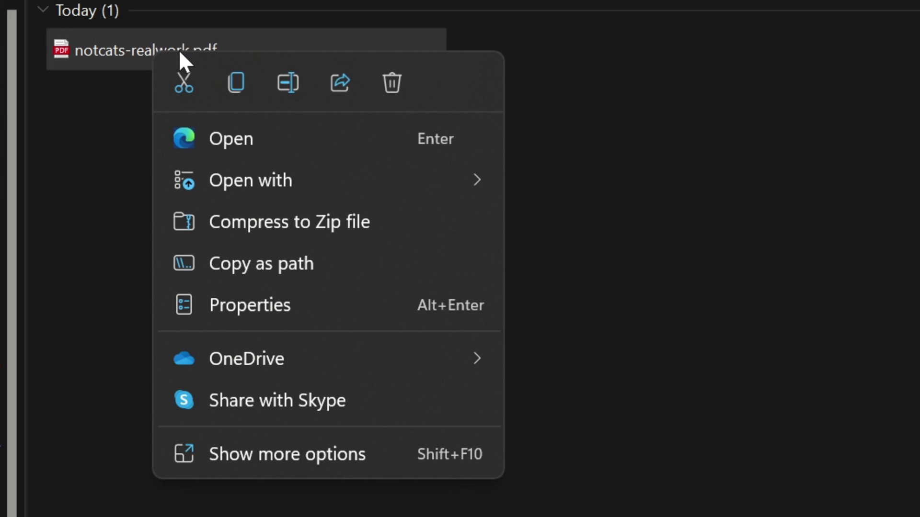
mouse_move(260, 366)
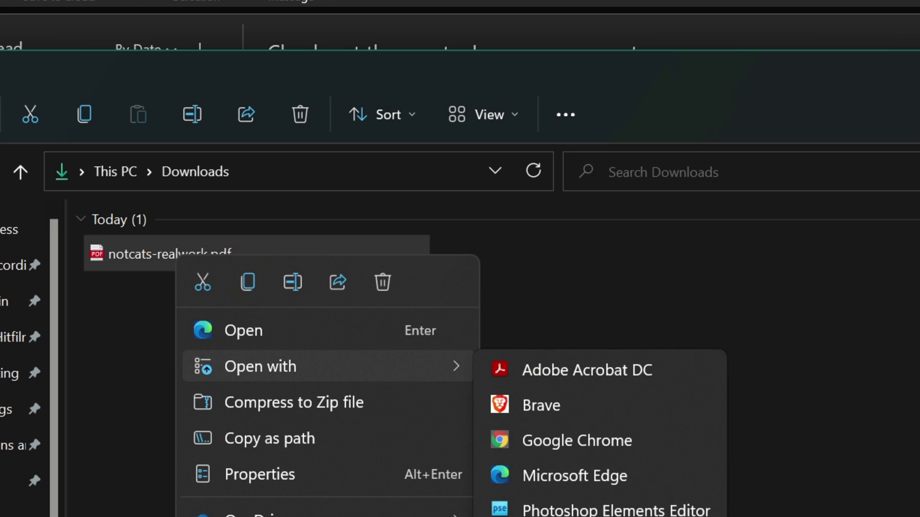
Expand the full app list for the PDF, then browse Local Disk (C:) for another app.
click(603, 510)
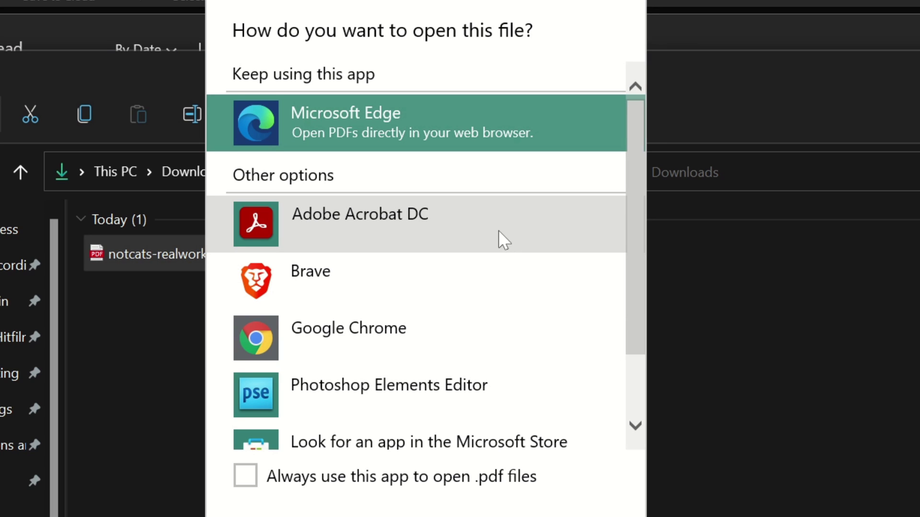
scroll(503, 239, down, 1)
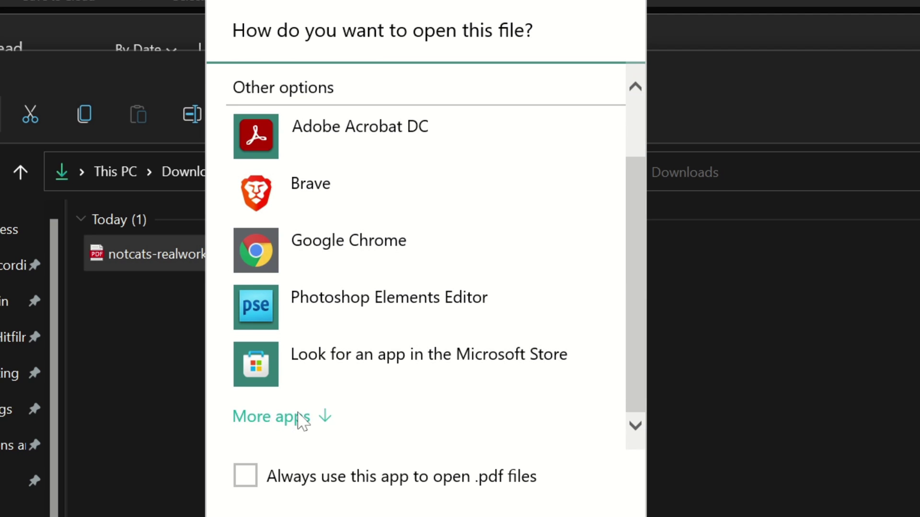
click(271, 418)
scroll(475, 301, down, 3)
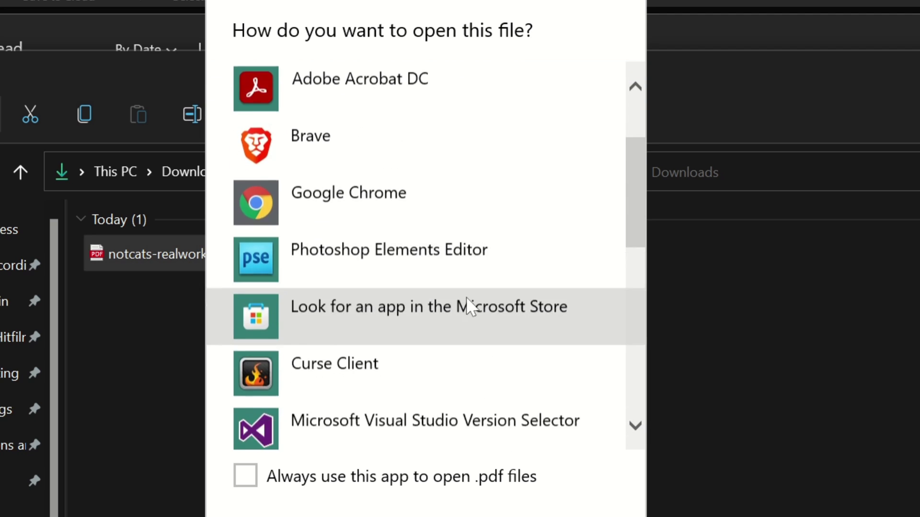
scroll(473, 297, down, 3)
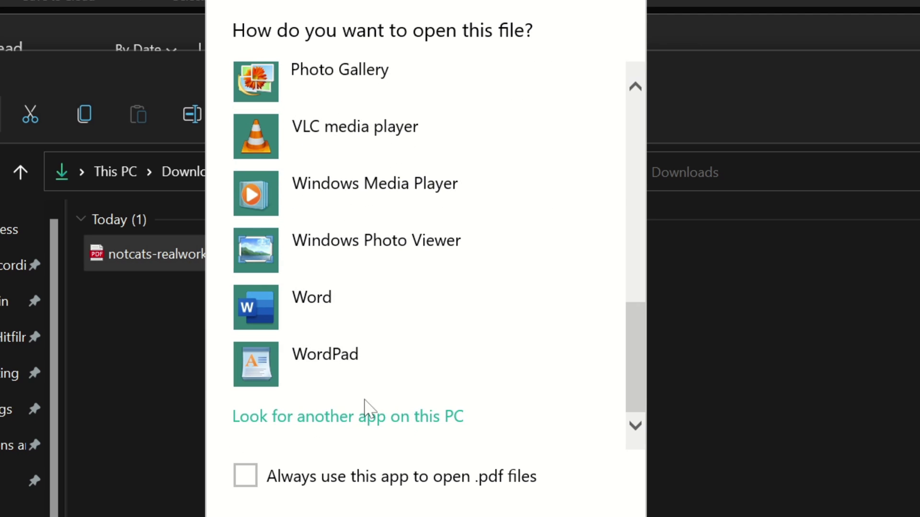
click(392, 424)
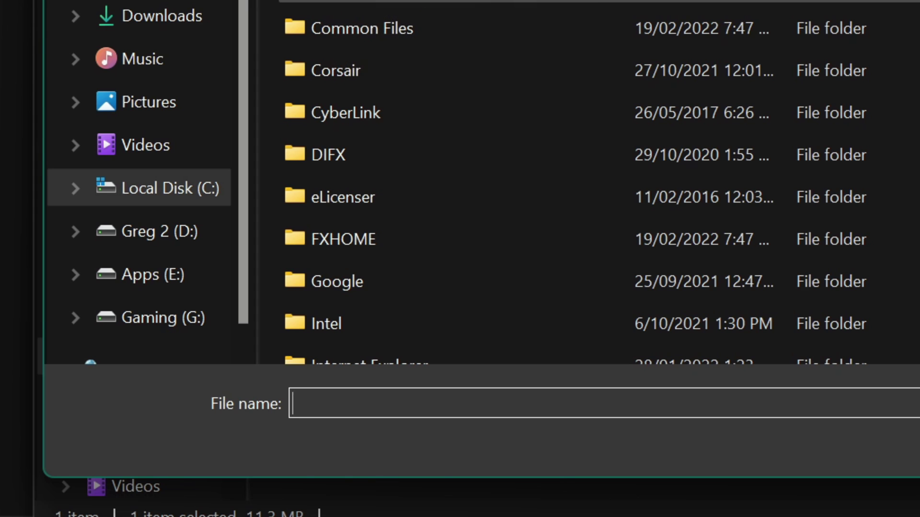
scroll(208, 186, down, 1)
scroll(209, 187, up, 1)
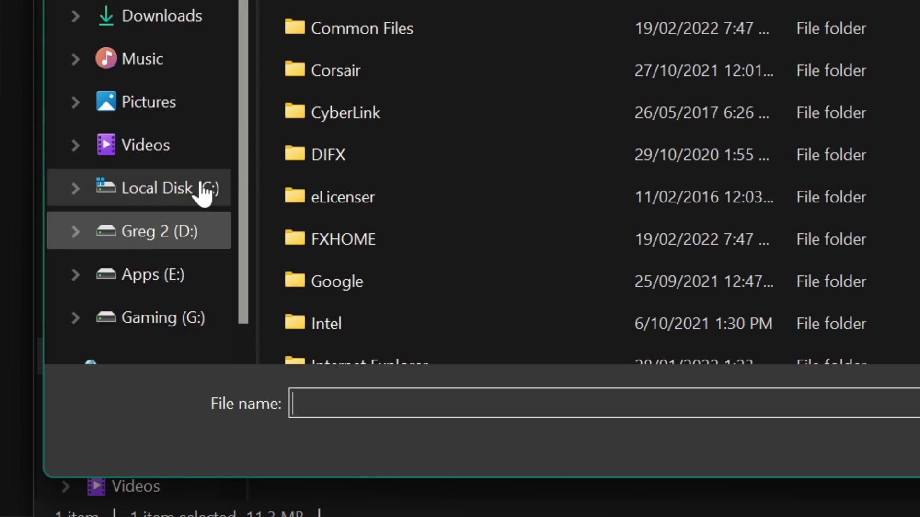
click(198, 184)
scroll(534, 315, down, 2)
scroll(488, 288, down, 2)
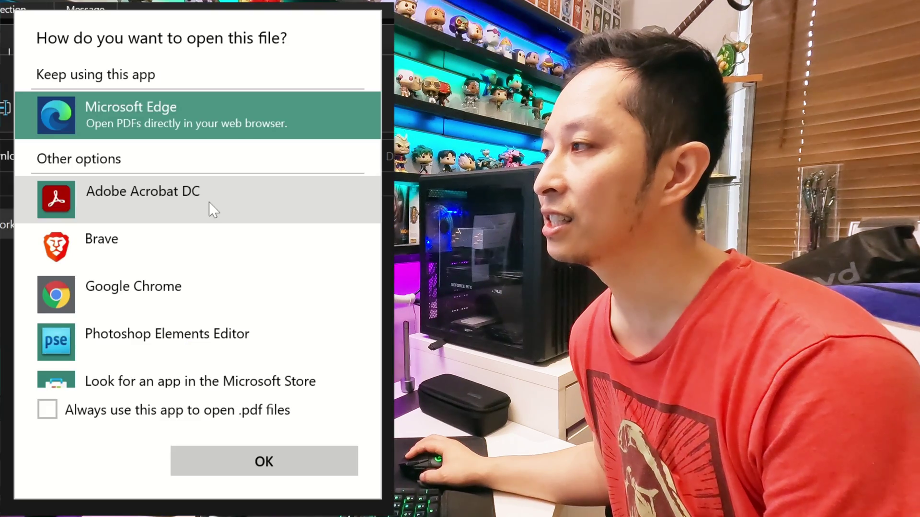
Choose Adobe Acrobat DC with 'Always use this app to open .pdf files' ticked.
click(209, 201)
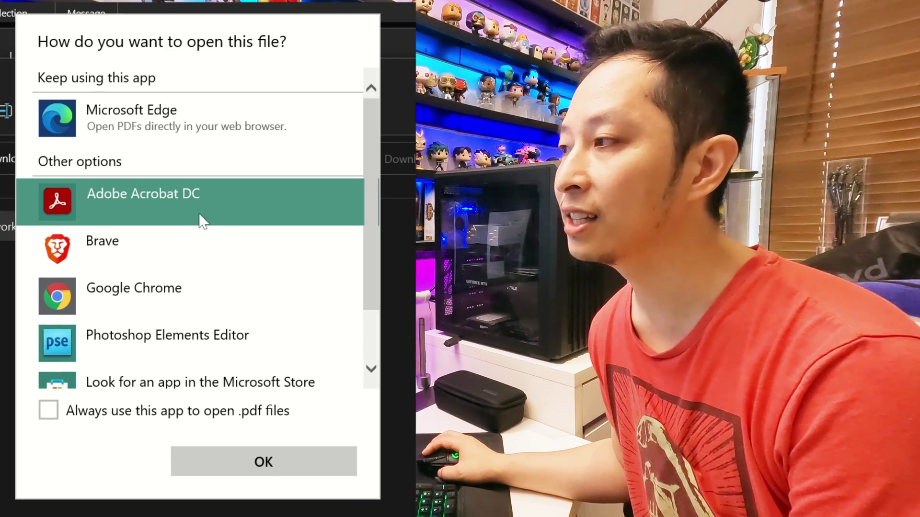
click(48, 411)
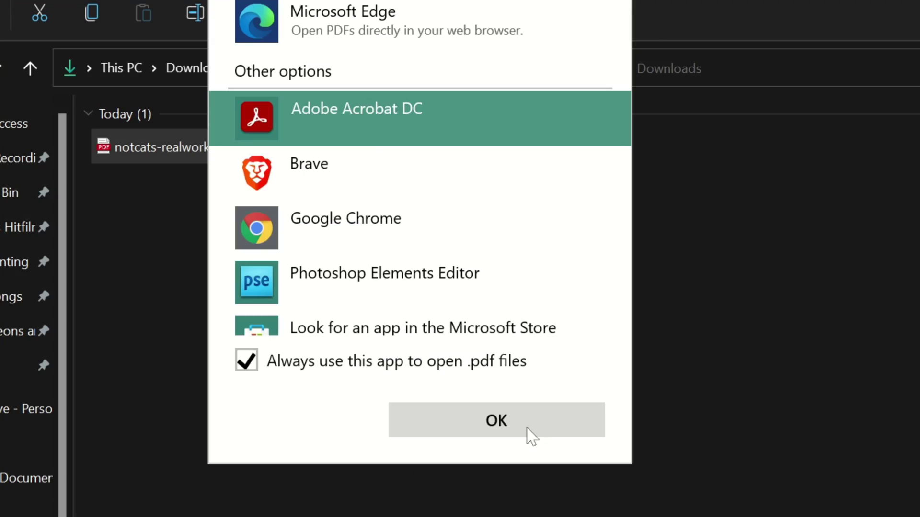
click(237, 457)
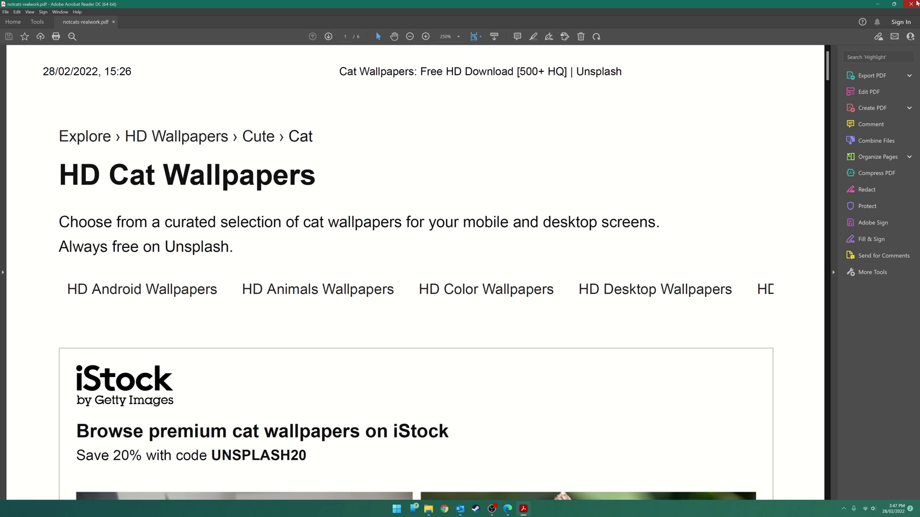
Close the Acrobat Reader window showing the cat wallpapers PDF.
click(913, 4)
scroll(555, 217, down, 2)
scroll(546, 223, down, 2)
scroll(543, 226, down, 2)
scroll(539, 231, down, 2)
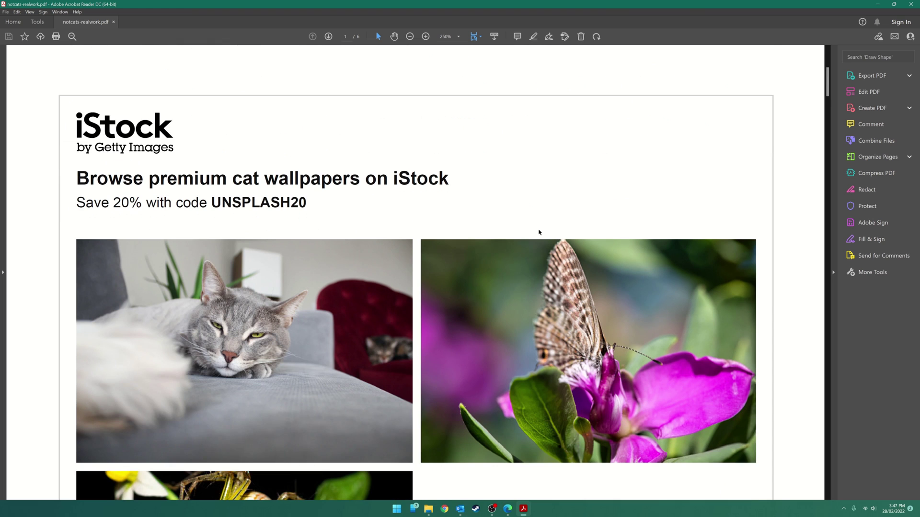
scroll(538, 232, down, 3)
scroll(541, 237, down, 3)
scroll(542, 247, down, 3)
scroll(547, 268, down, 3)
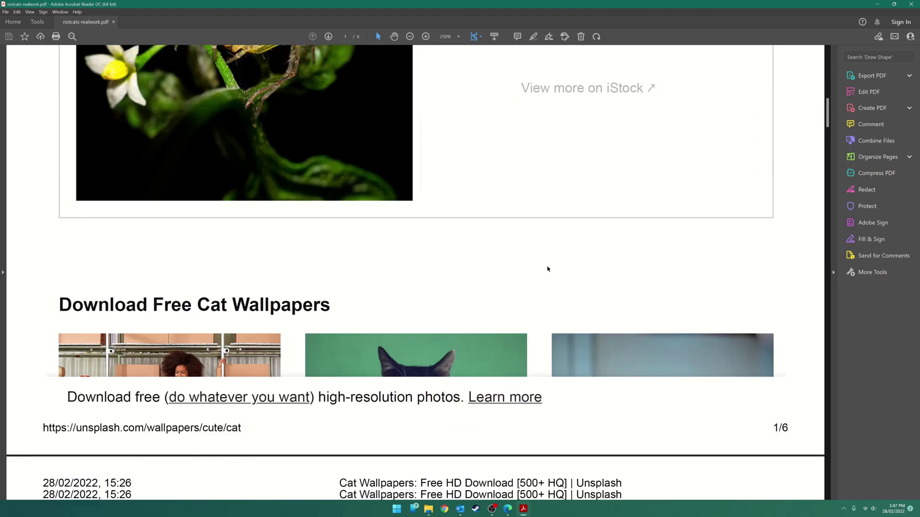
scroll(548, 269, down, 3)
scroll(546, 273, down, 3)
scroll(545, 279, down, 3)
scroll(543, 284, down, 3)
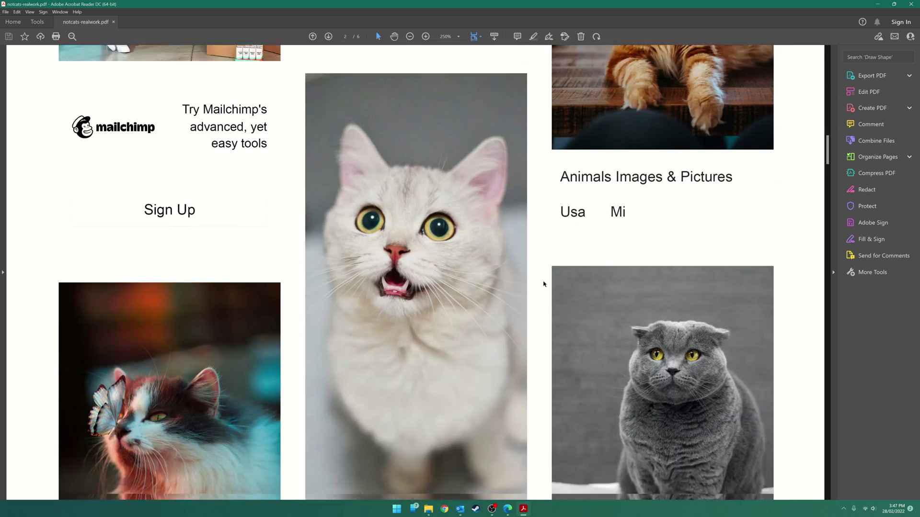
scroll(544, 284, down, 3)
scroll(545, 287, down, 3)
scroll(547, 293, down, 3)
scroll(550, 298, down, 3)
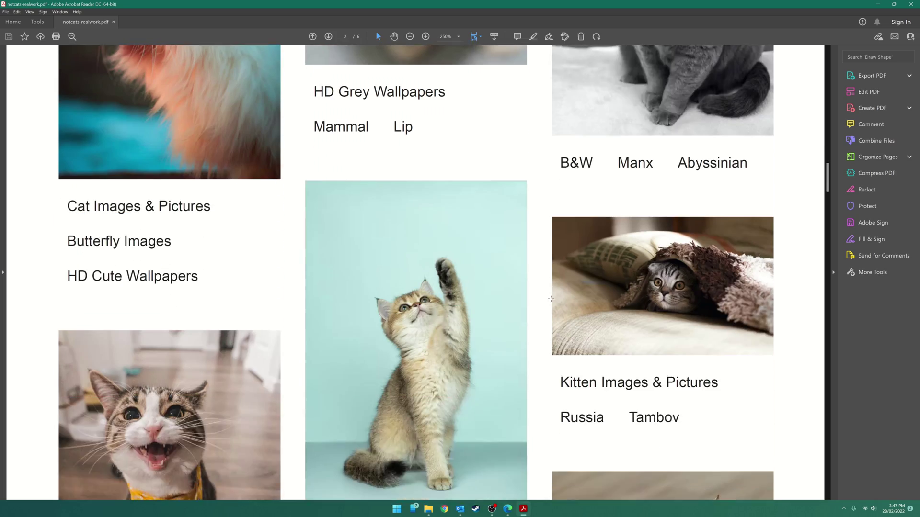